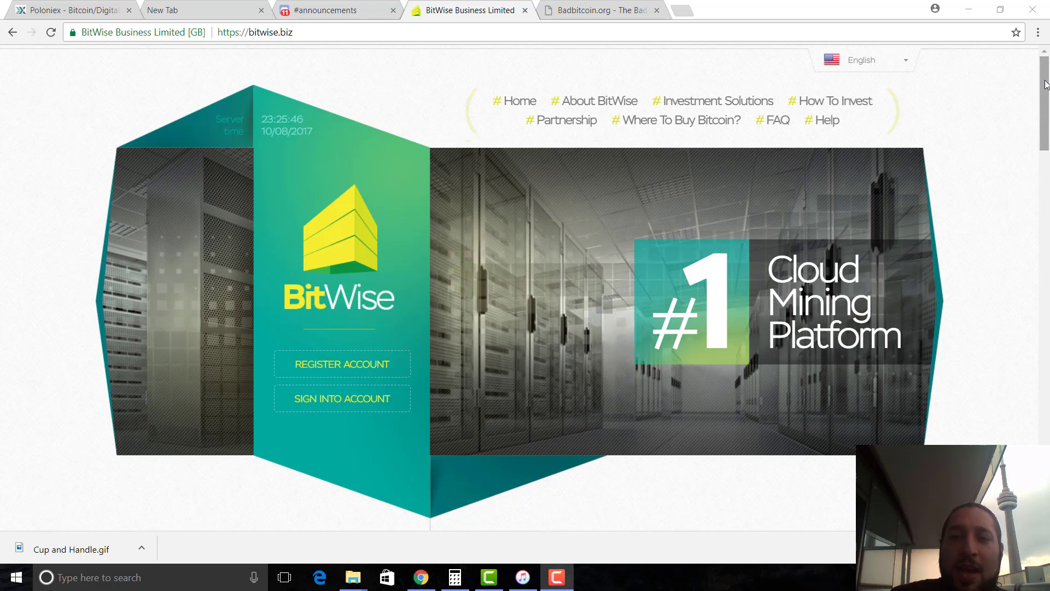
pyautogui.scroll(-1, 1048, 107)
pyautogui.moveTo(1047, 107); pyautogui.dragTo(1046, 197)
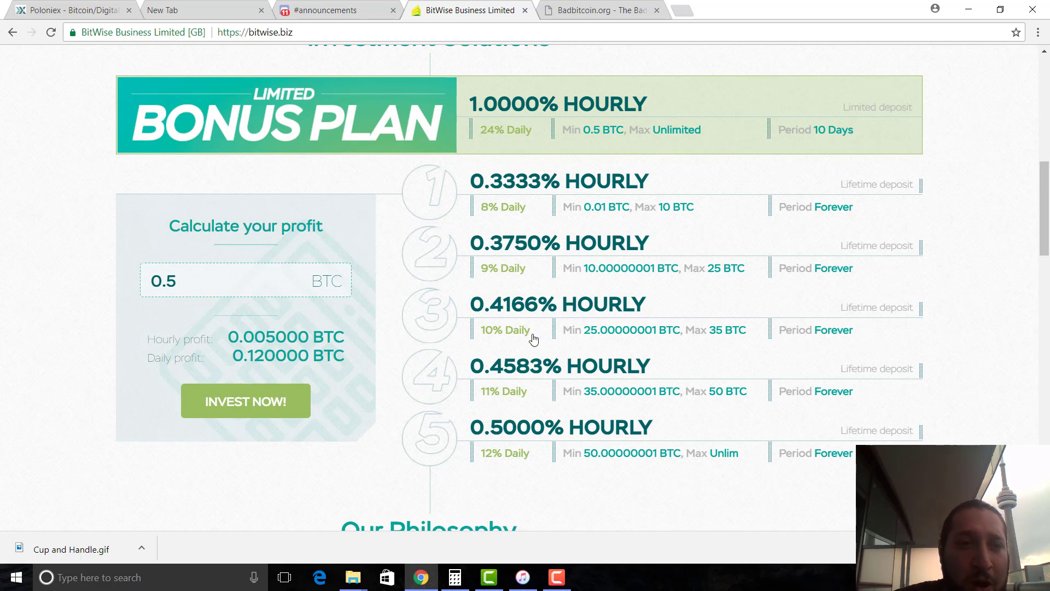
# Step: Replace the 0.5 BTC investment amount with 2 in the profit calculator
pyautogui.click(326, 281)
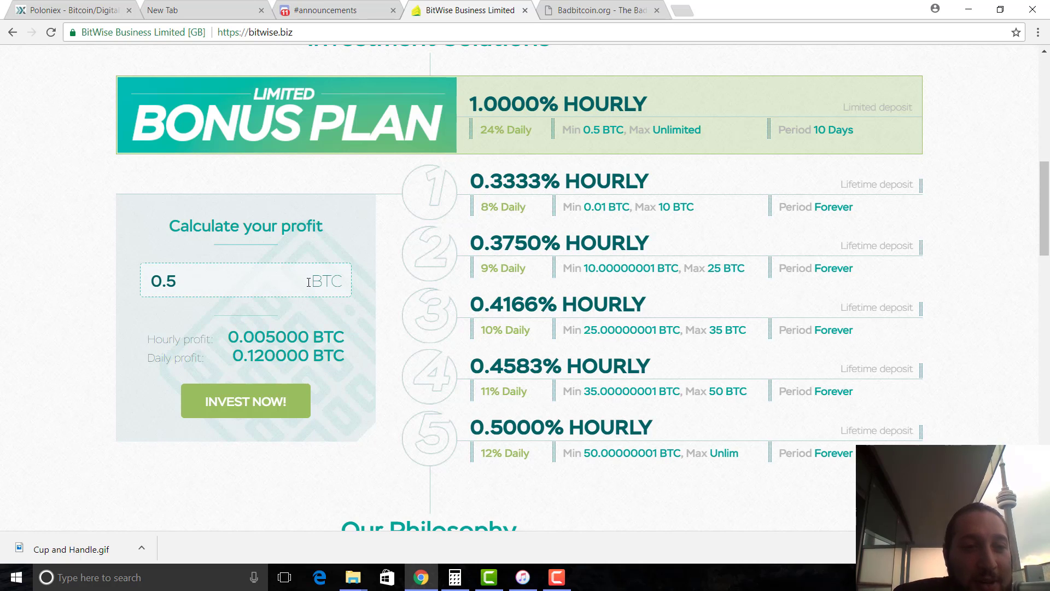
pyautogui.moveTo(230, 272); pyautogui.dragTo(134, 230)
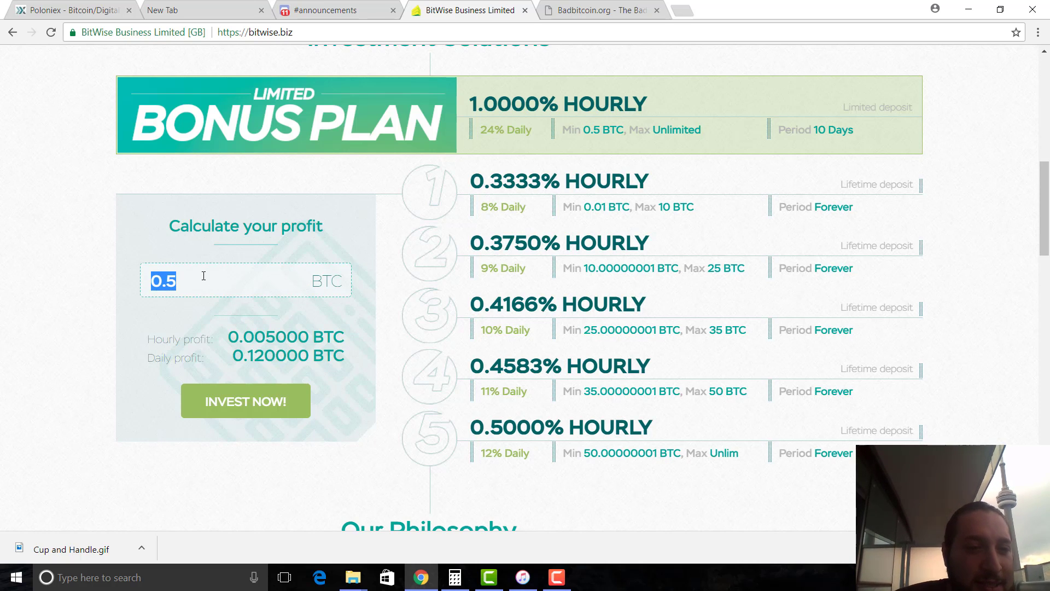
pyautogui.write('2')
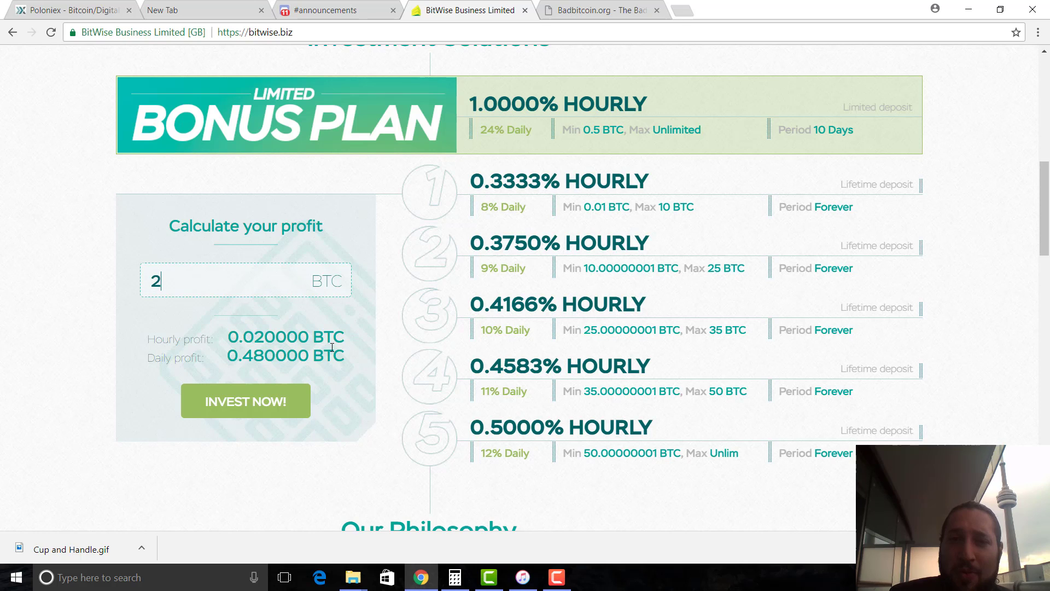
pyautogui.scroll(2, 382, 308)
pyautogui.scroll(3, 390, 306)
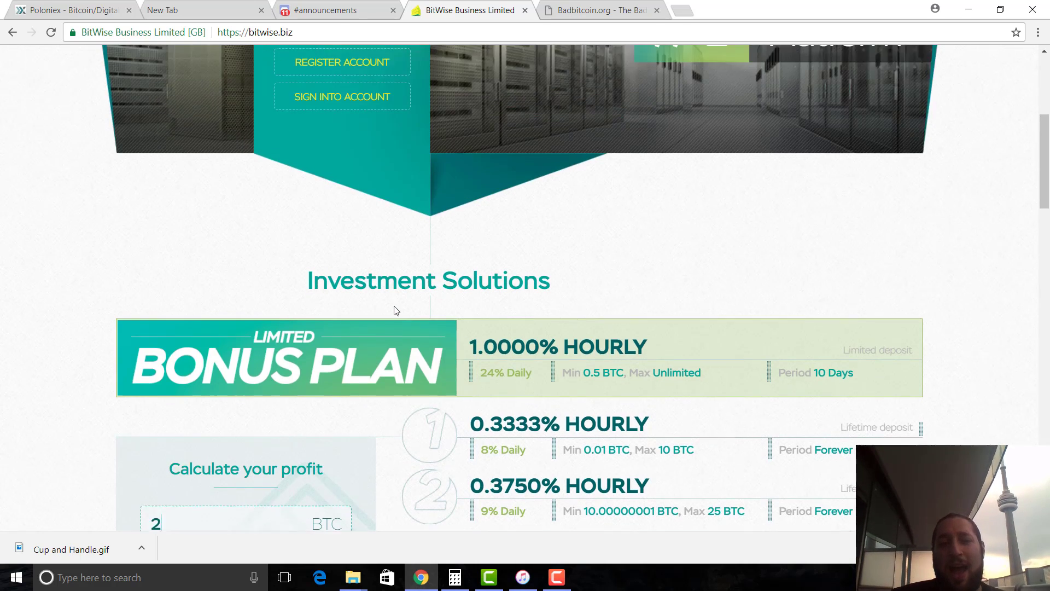
pyautogui.scroll(3, 394, 306)
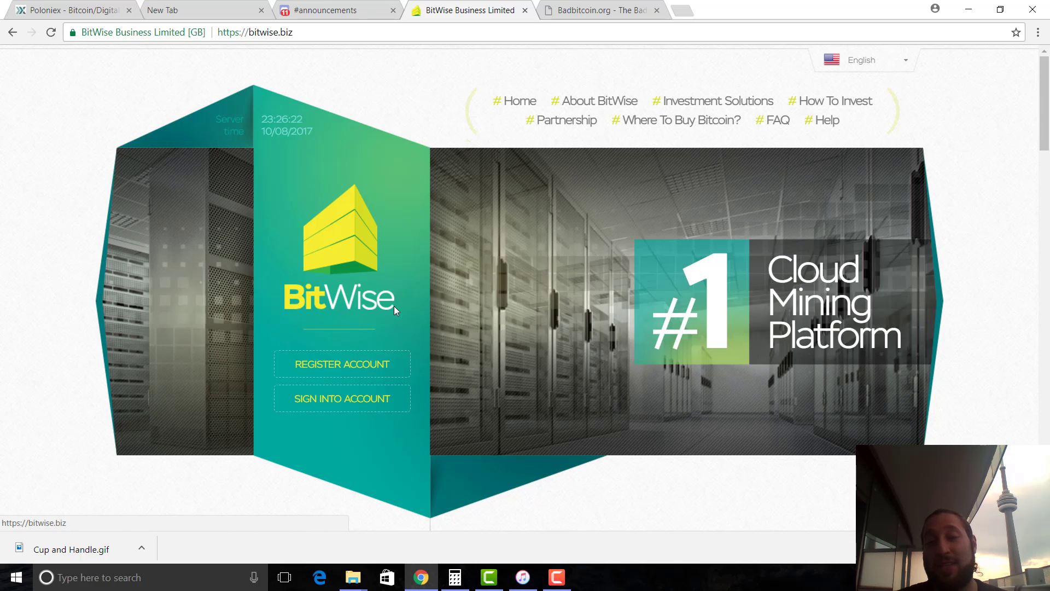
# Step: Log into BitWise with the saved autofill credentials after clearing the prefilled username
pyautogui.click(378, 402)
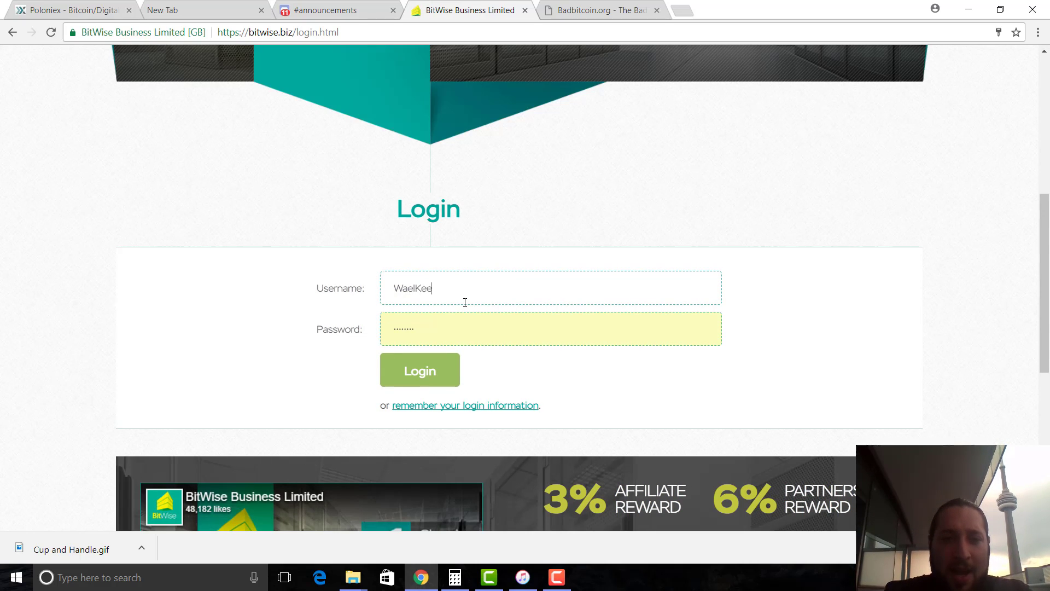
pyautogui.hotkey('ctrl', 'a')
pyautogui.press('BackSpace')
pyautogui.write('Wael')
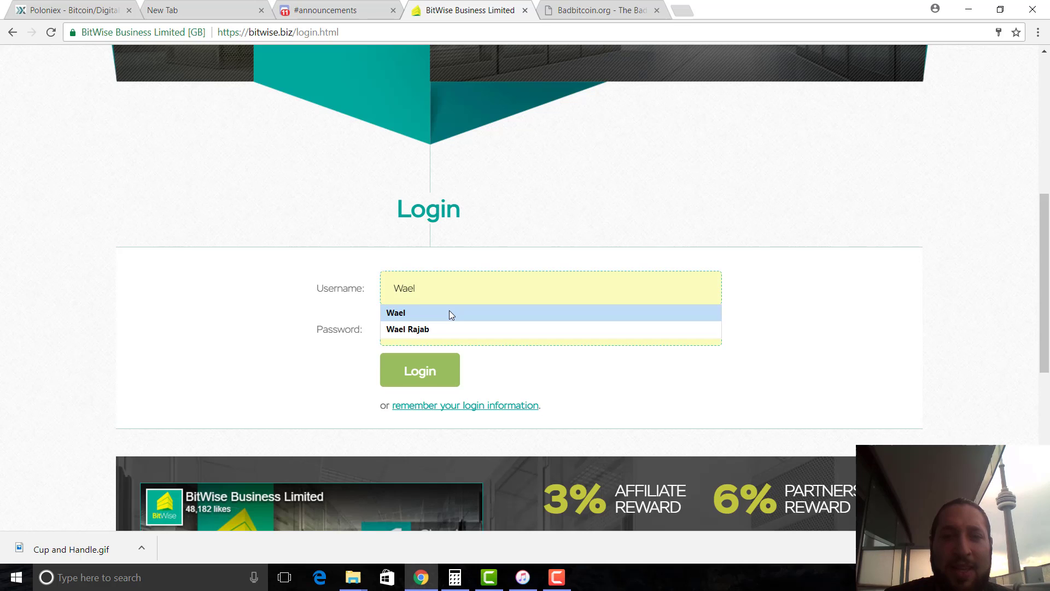
pyautogui.click(449, 312)
pyautogui.click(429, 371)
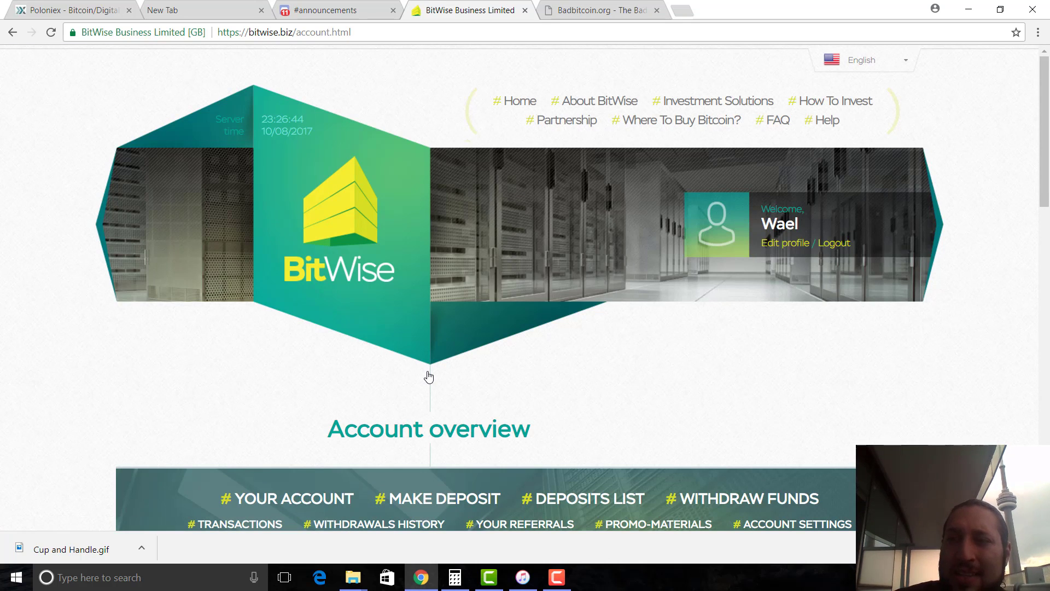
pyautogui.moveTo(1045, 173); pyautogui.dragTo(1047, 308)
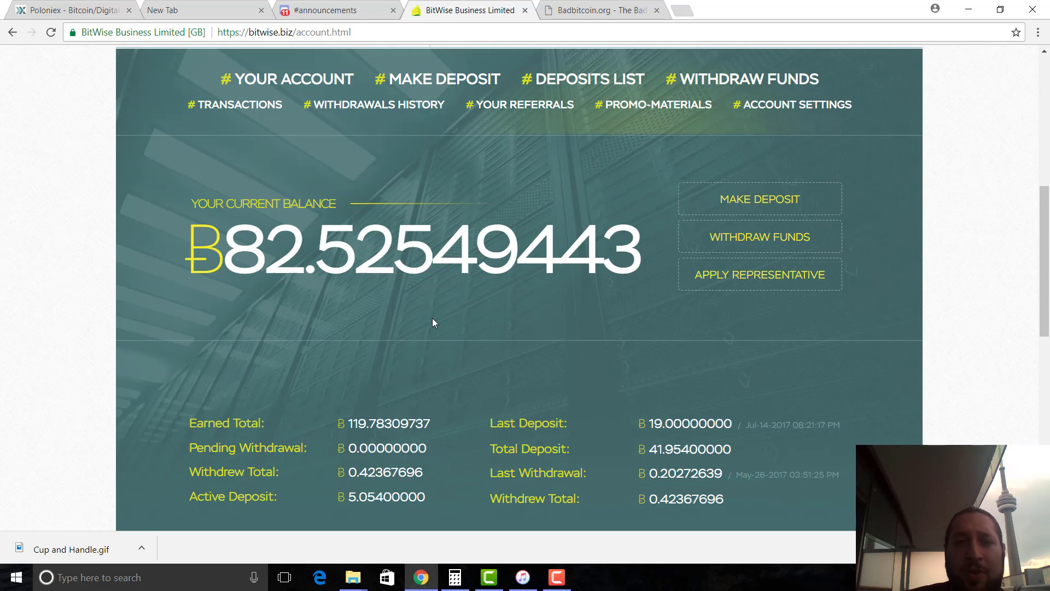
pyautogui.scroll(5, 557, 324)
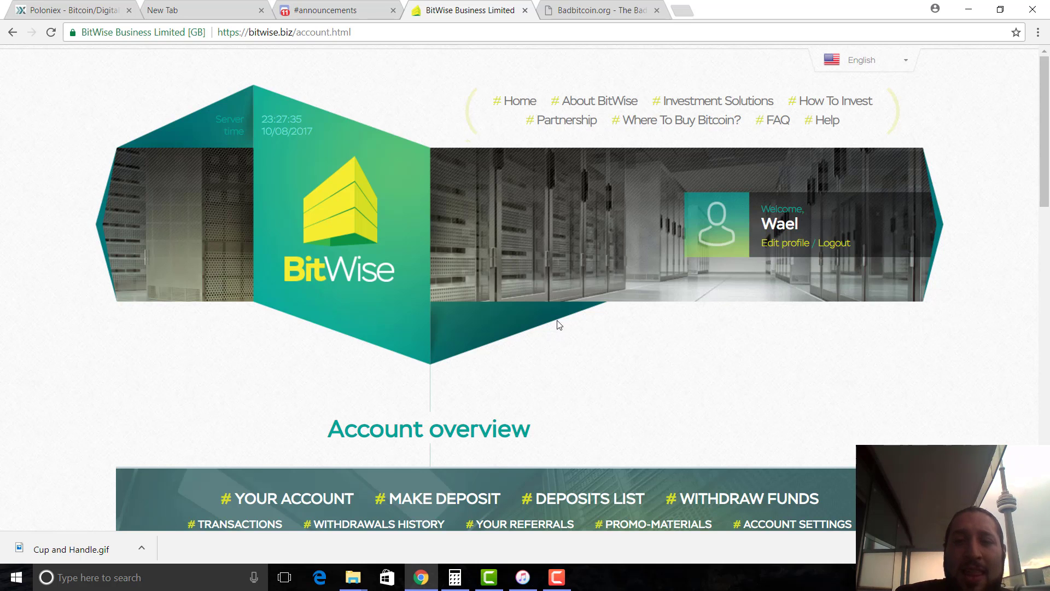
pyautogui.scroll(-1, 562, 316)
pyautogui.scroll(-2, 562, 317)
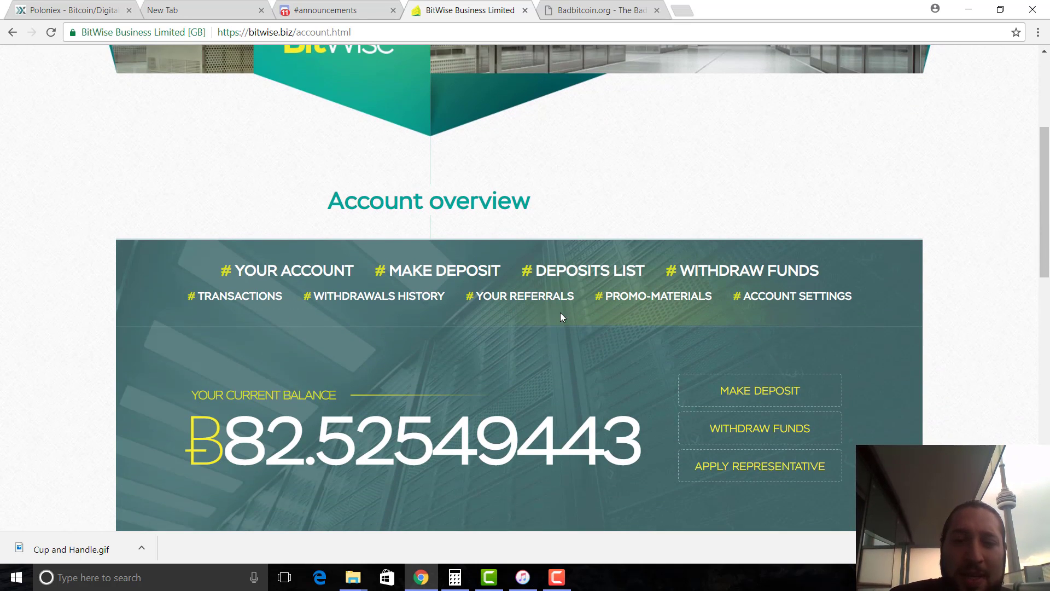
pyautogui.scroll(-3, 562, 317)
pyautogui.scroll(-3, 561, 317)
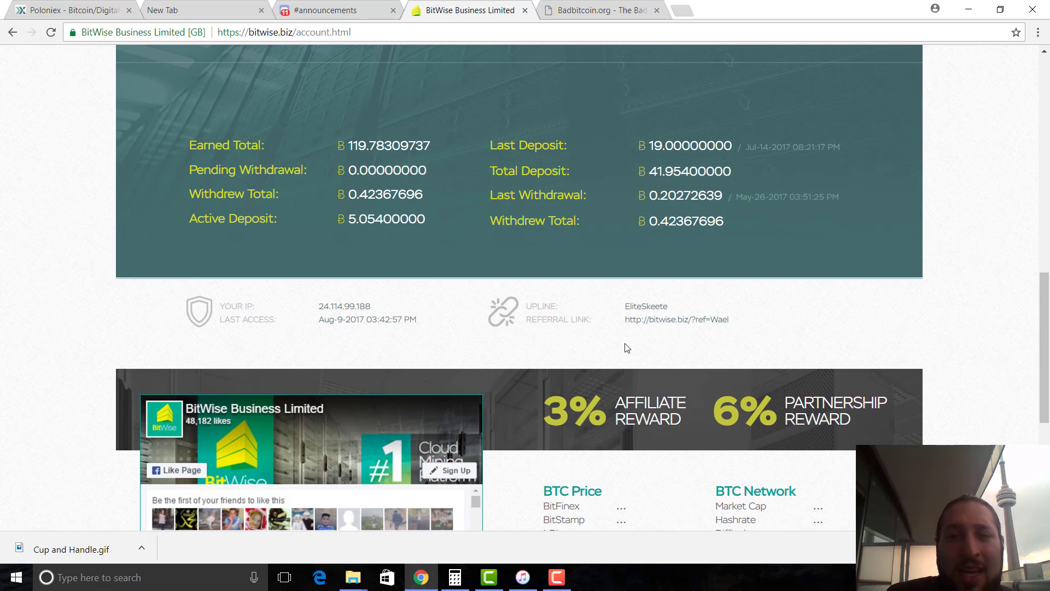
pyautogui.scroll(2, 624, 348)
pyautogui.scroll(2, 625, 348)
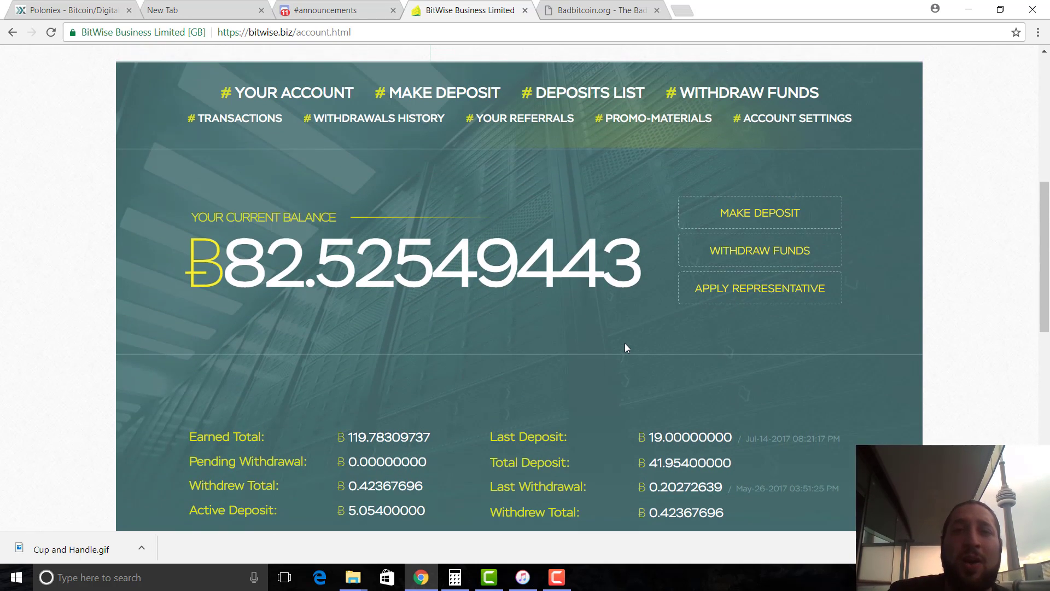
pyautogui.scroll(1, 624, 348)
pyautogui.scroll(1, 625, 349)
pyautogui.scroll(2, 624, 348)
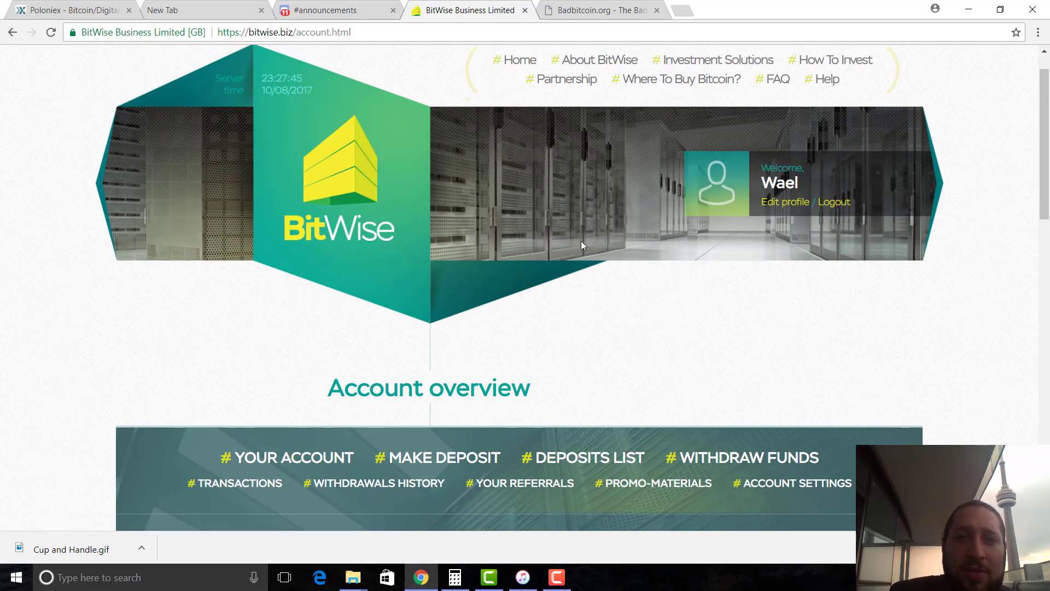
# Step: Browse Badbitcoin.org's Badlist, then return to the BitWise account with the ฿82.52549443 balance
pyautogui.click(579, 5)
pyautogui.scroll(-3, 502, 355)
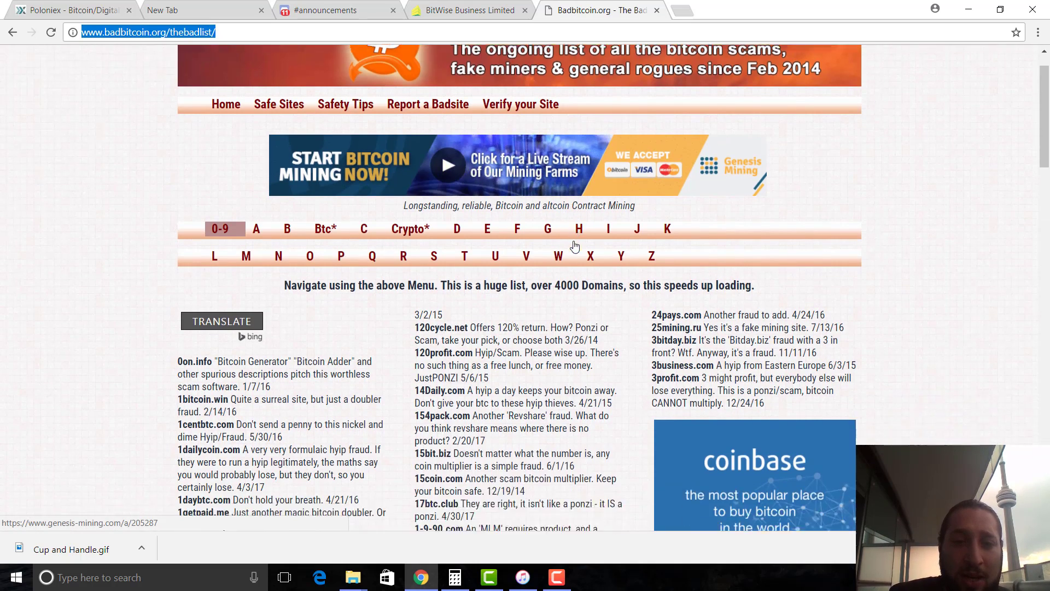
pyautogui.scroll(-1, 502, 354)
pyautogui.scroll(-1, 503, 354)
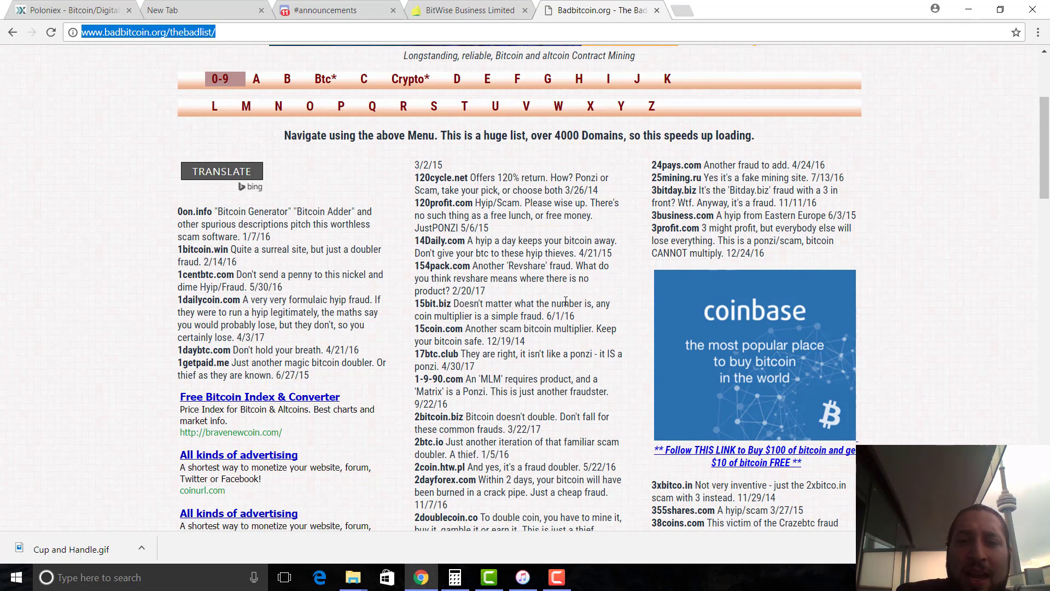
pyautogui.scroll(-2, 565, 301)
pyautogui.scroll(-2, 566, 301)
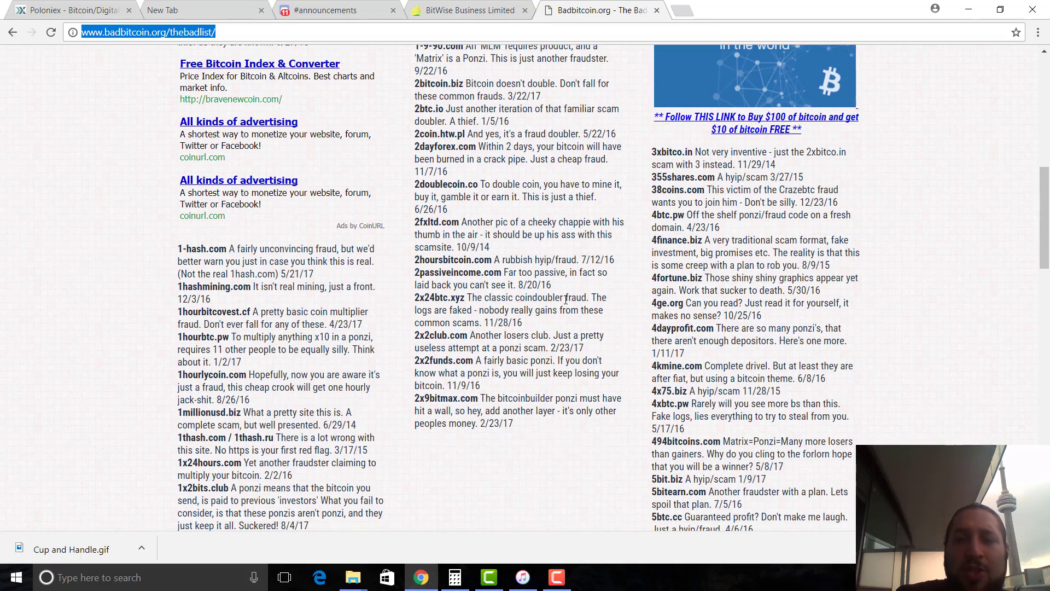
pyautogui.scroll(-3, 564, 300)
pyautogui.scroll(5, 565, 300)
pyautogui.scroll(5, 565, 300)
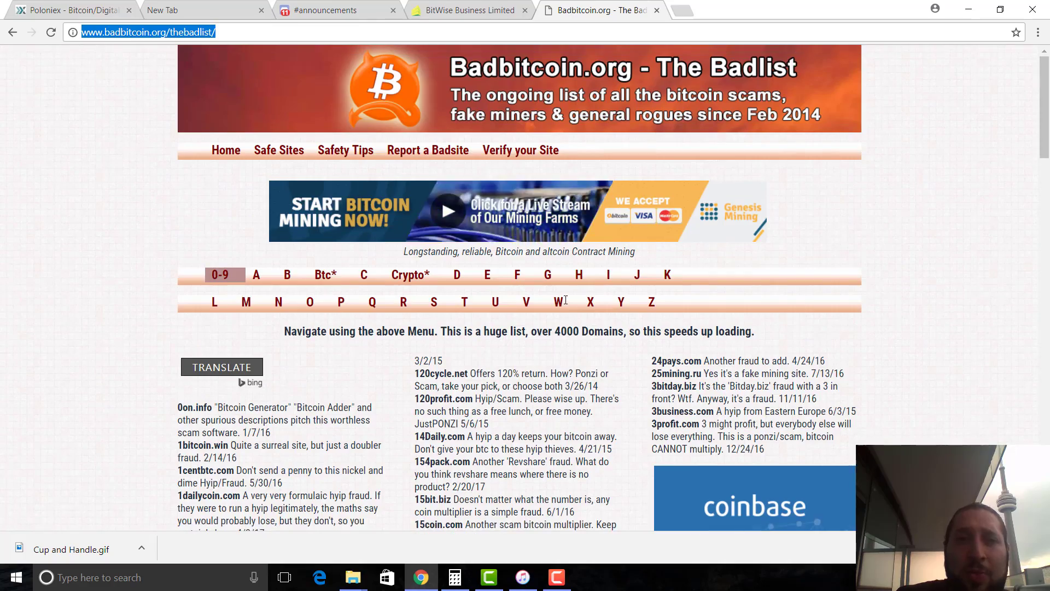
pyautogui.click(487, 16)
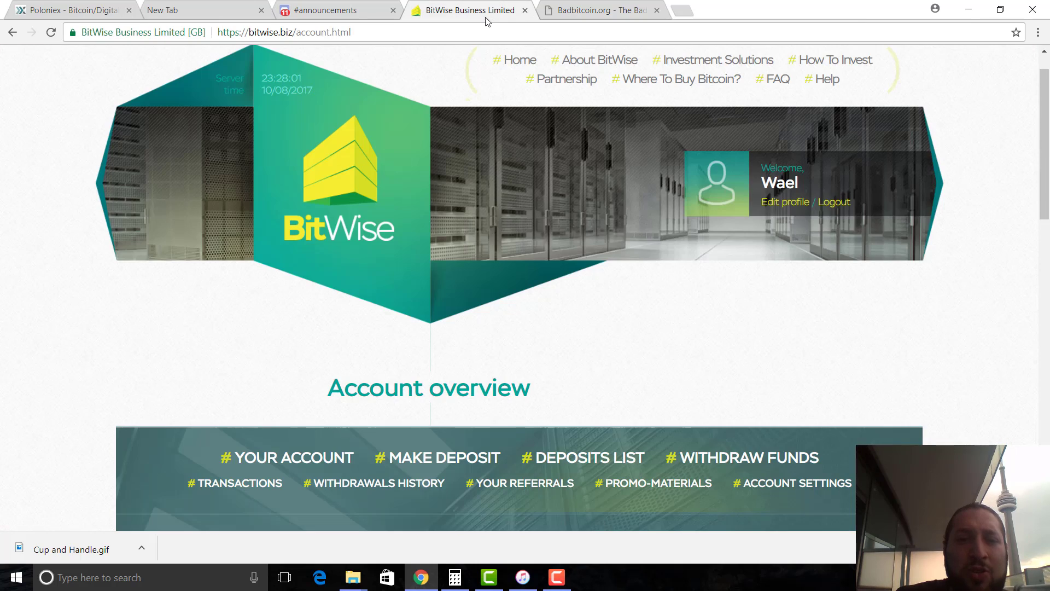
pyautogui.scroll(-2, 552, 326)
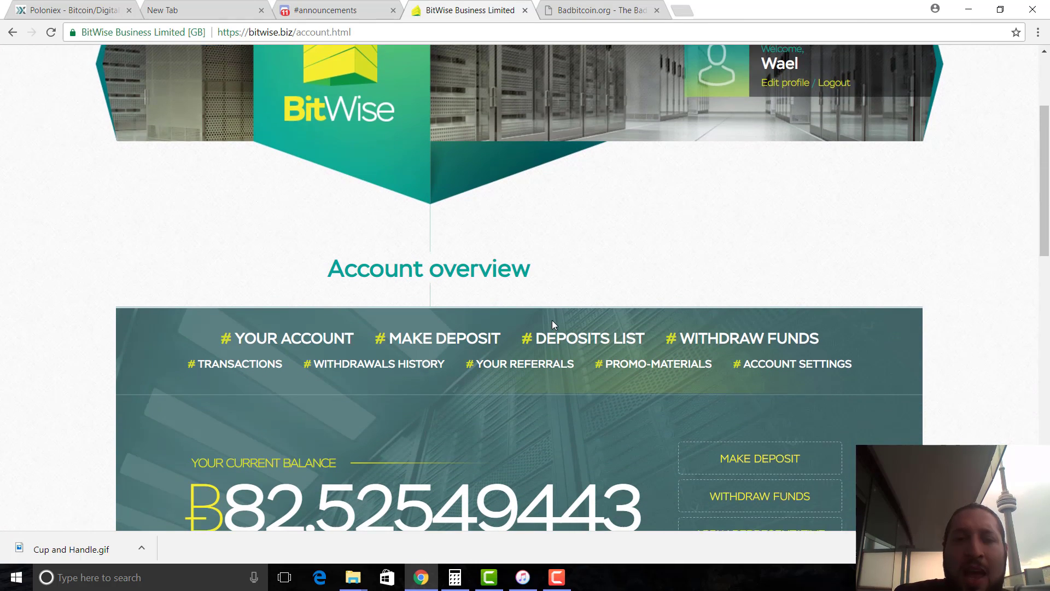
pyautogui.scroll(-1, 553, 322)
pyautogui.scroll(-2, 553, 325)
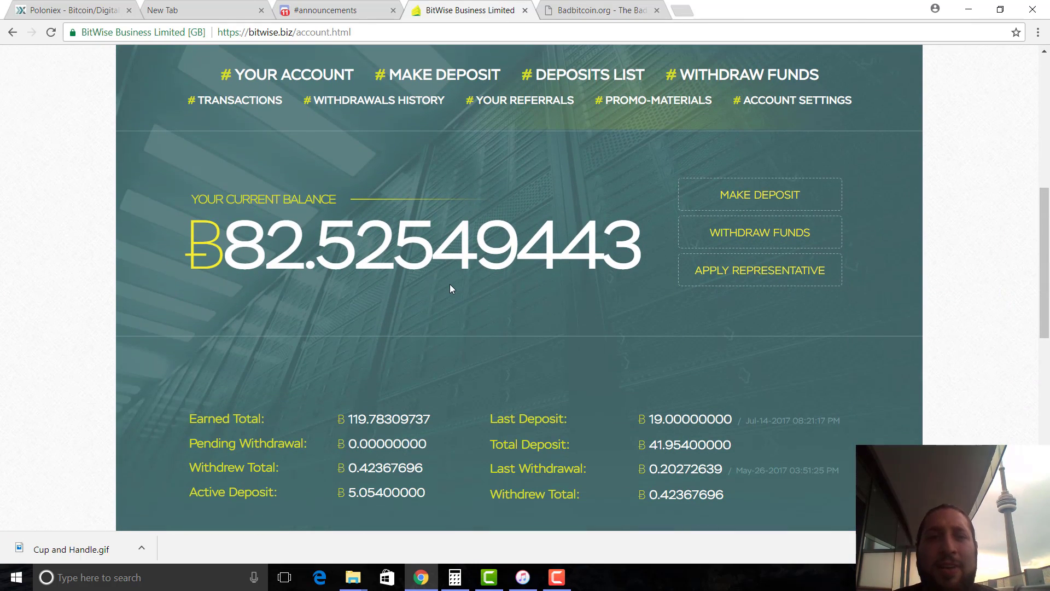